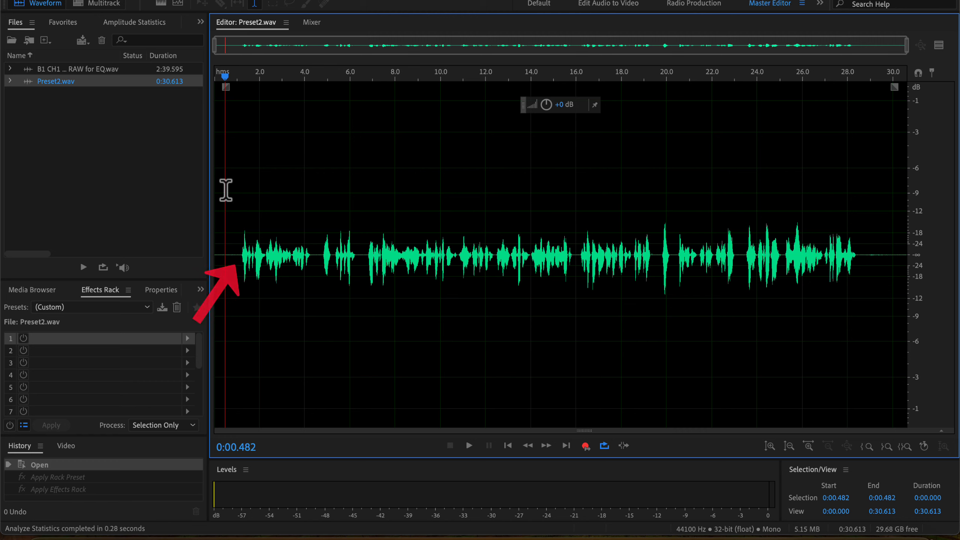
# Play the opening of the raw Preset2.wav recording and load the "1 Pro Loudness (Master Editor)" effects rack preset.
pyautogui.press('space')
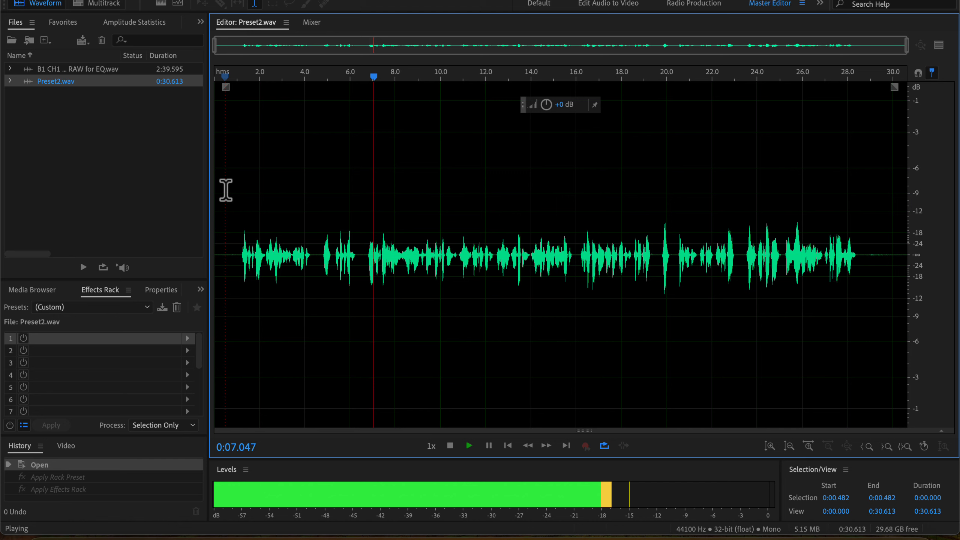
pyautogui.press('space')
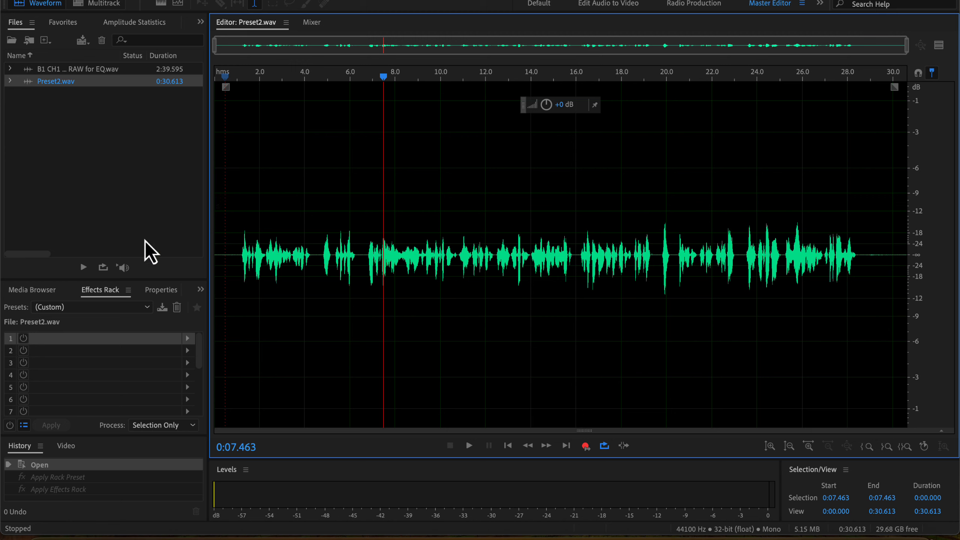
pyautogui.click(111, 307)
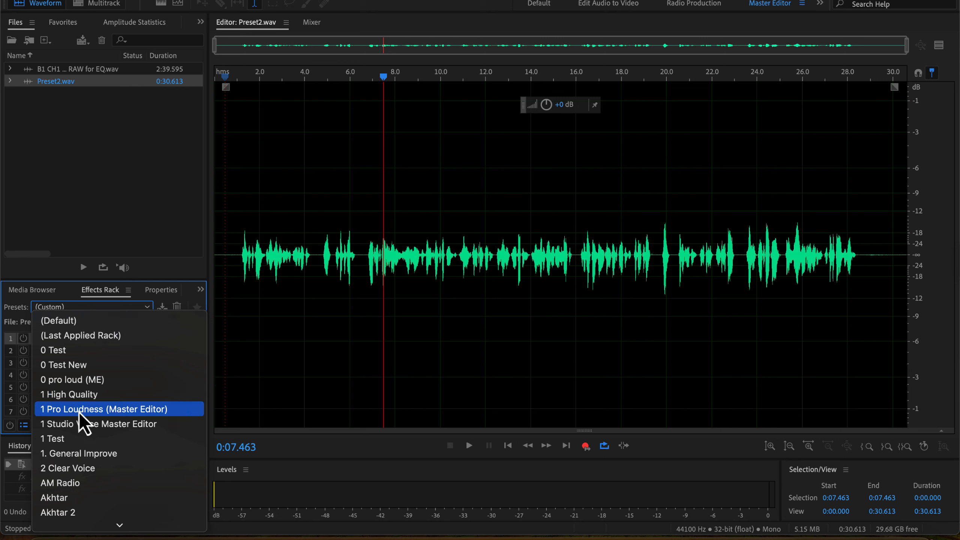
pyautogui.click(131, 412)
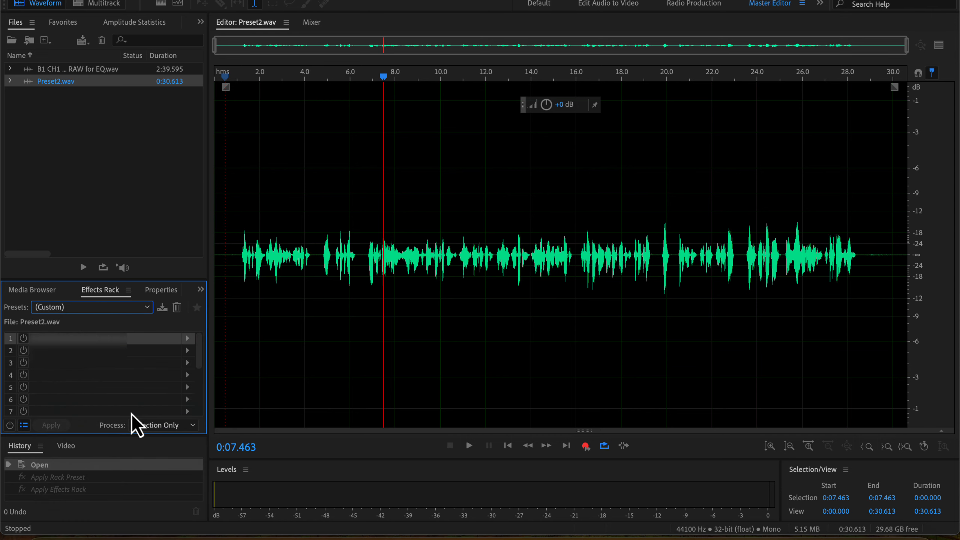
# Play Preset2.wav from about 0:01, switching the whole effects rack off and on to compare the raw and processed voice.
pyautogui.click(237, 228)
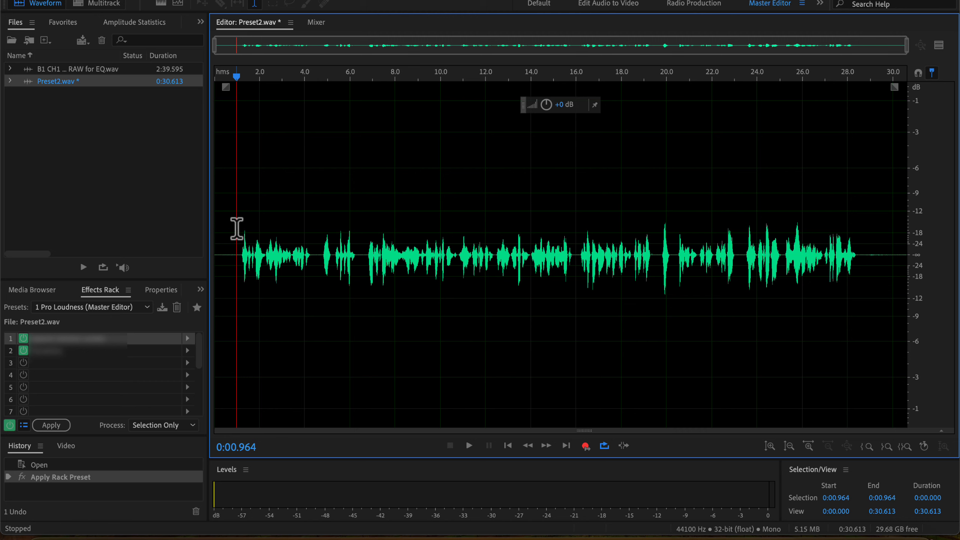
pyautogui.press('space')
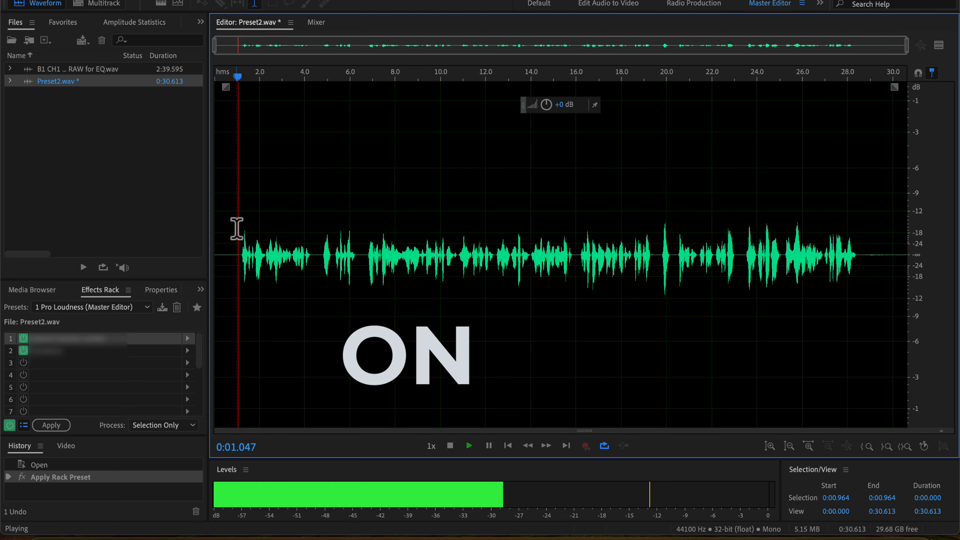
pyautogui.click(9, 426)
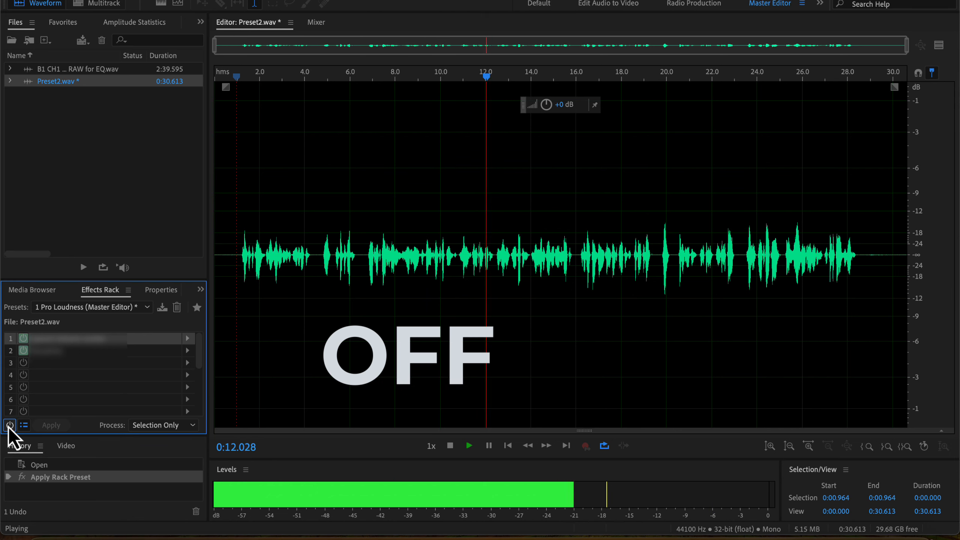
pyautogui.click(9, 426)
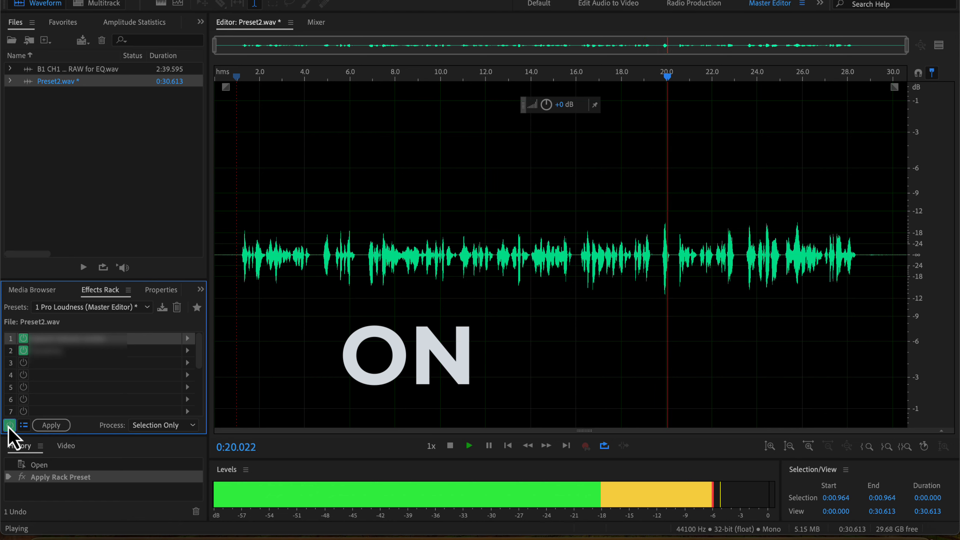
pyautogui.click(9, 426)
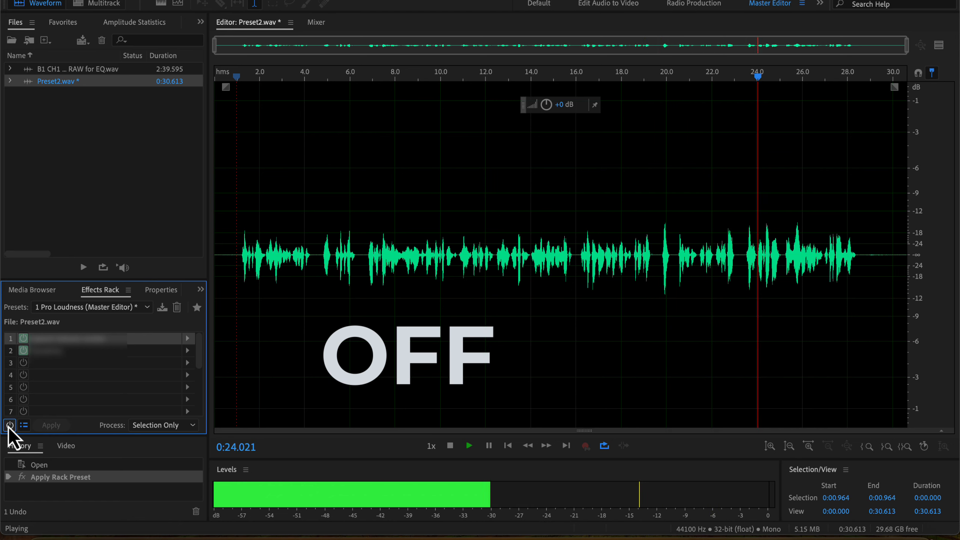
pyautogui.click(9, 425)
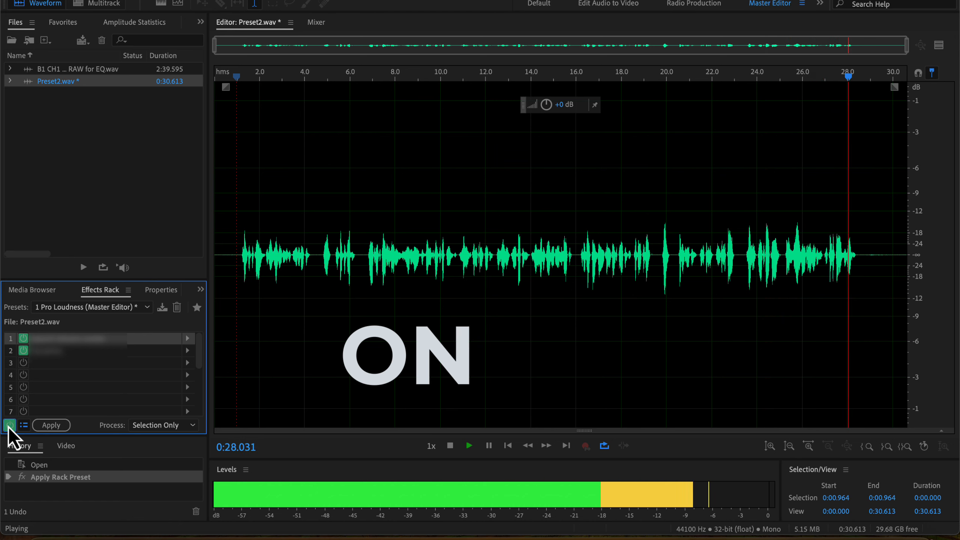
pyautogui.press('space')
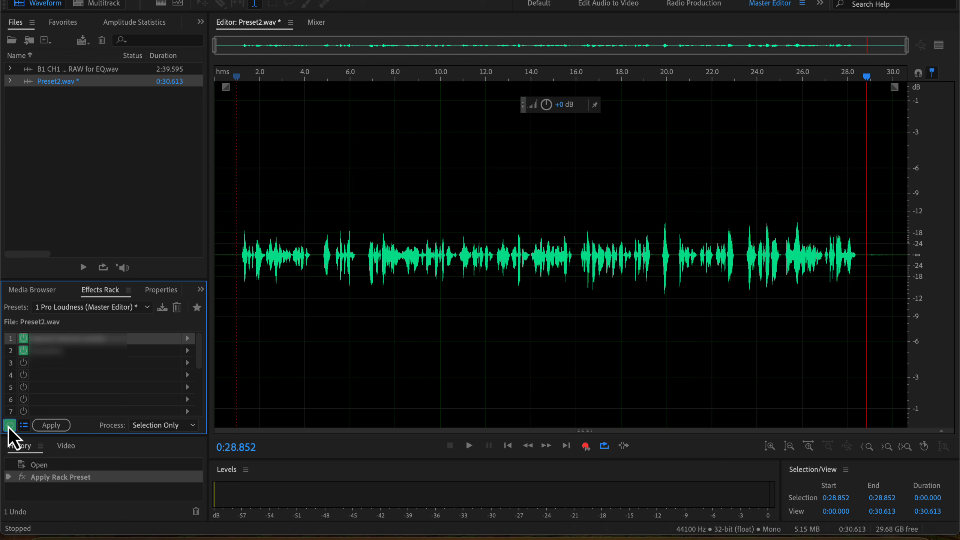
# Open B1 CH1 Test RAW for EQ.wav, play it from about 0:06, and load the "1 Pro Loudness (Master Editor)" rack preset.
pyautogui.click(121, 71)
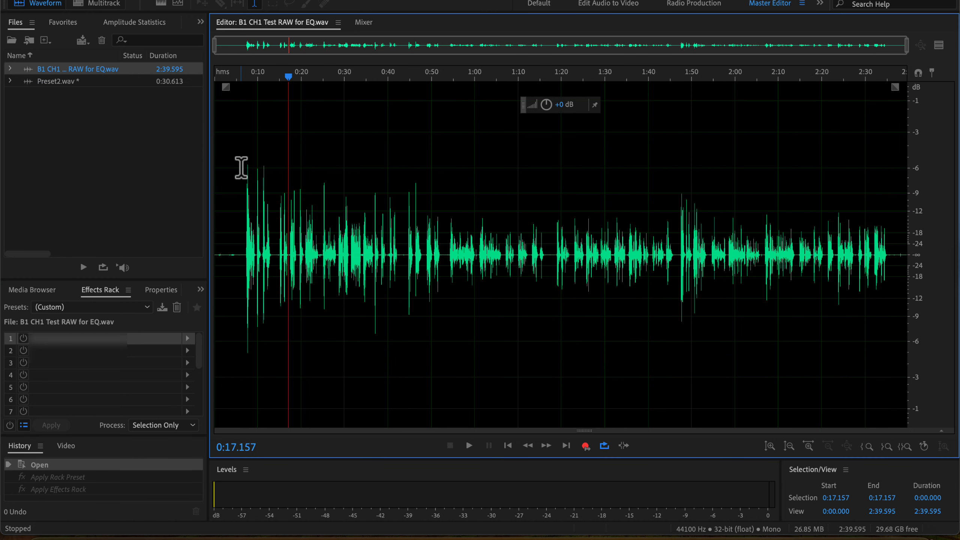
pyautogui.click(240, 167)
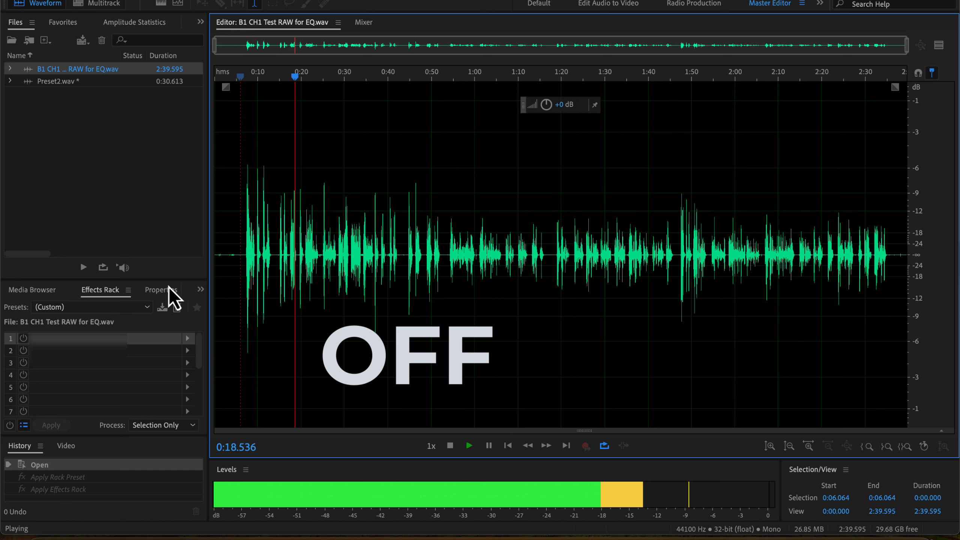
pyautogui.click(133, 312)
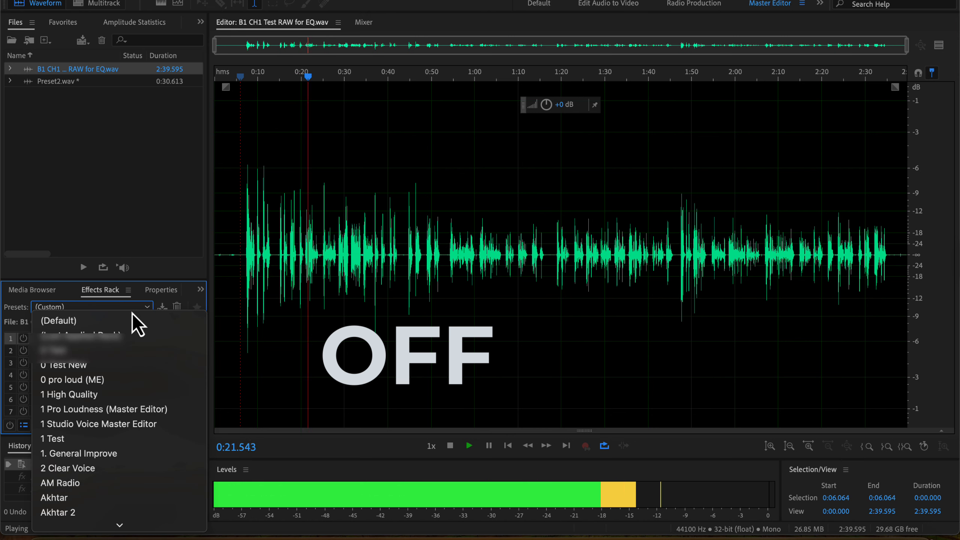
pyautogui.click(139, 409)
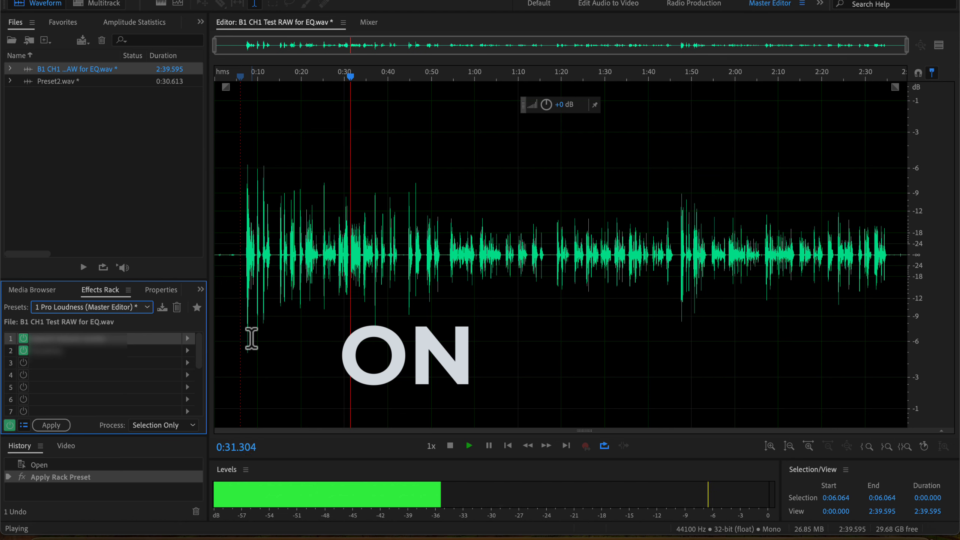
# Compare the raw and processed sound of the B1 CH1 recording by toggling the whole effects rack during playback, then stop playback.
pyautogui.click(10, 425)
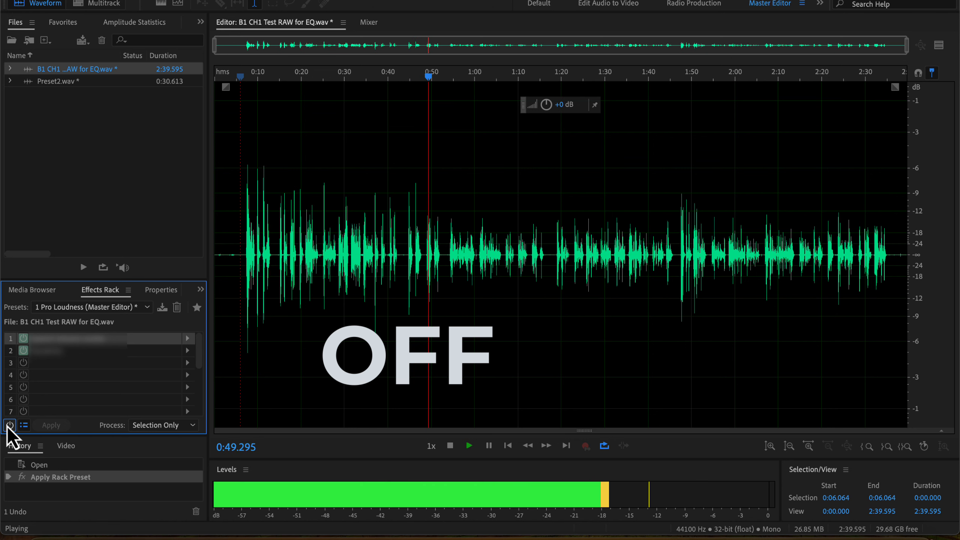
pyautogui.click(9, 426)
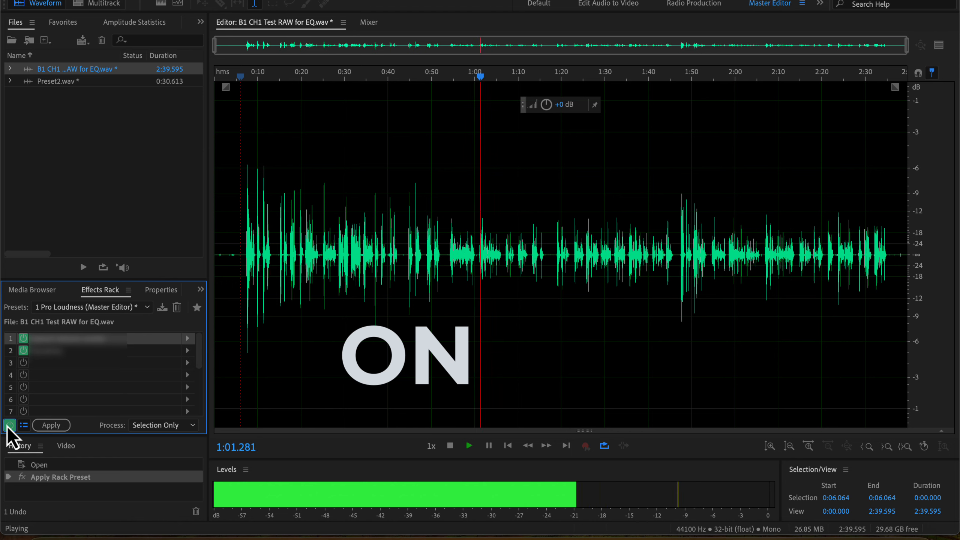
pyautogui.click(9, 425)
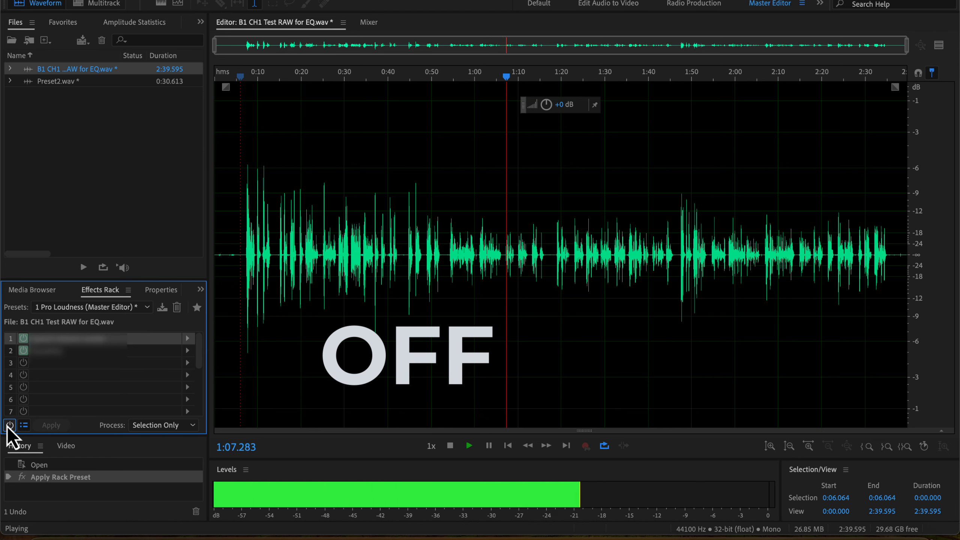
pyautogui.click(9, 425)
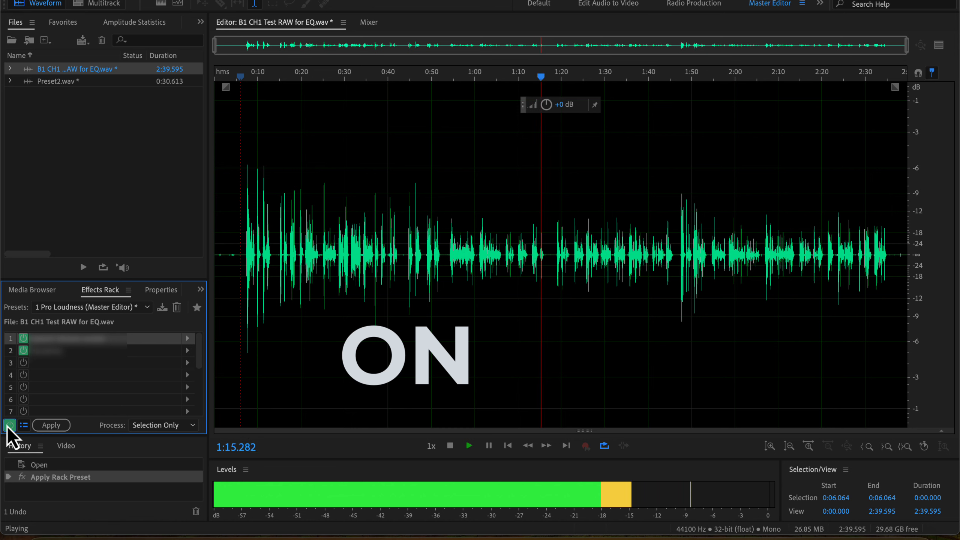
pyautogui.press('space')
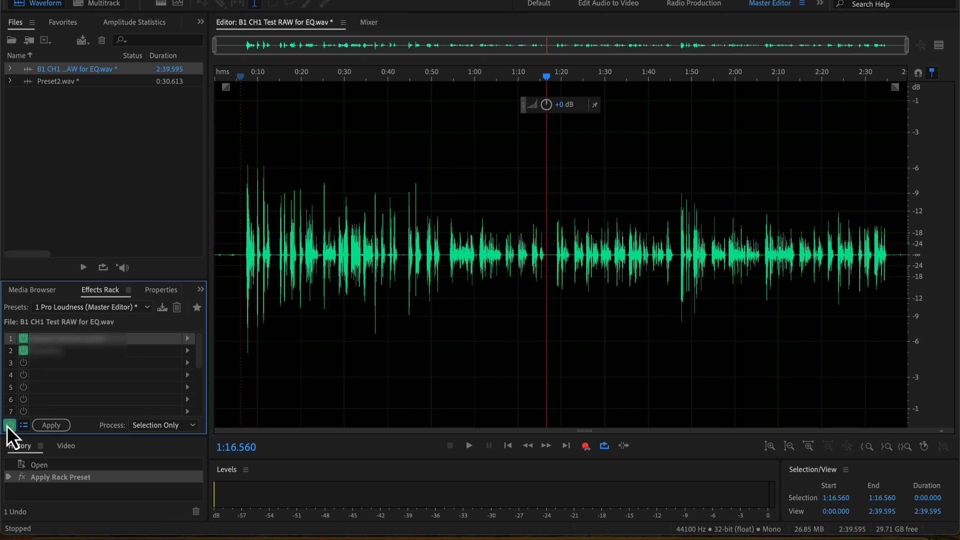
# Turn off the whole effects rack and normalize the entire B1 CH1 recording to -3 dB, then clear the selection.
pyautogui.click(9, 426)
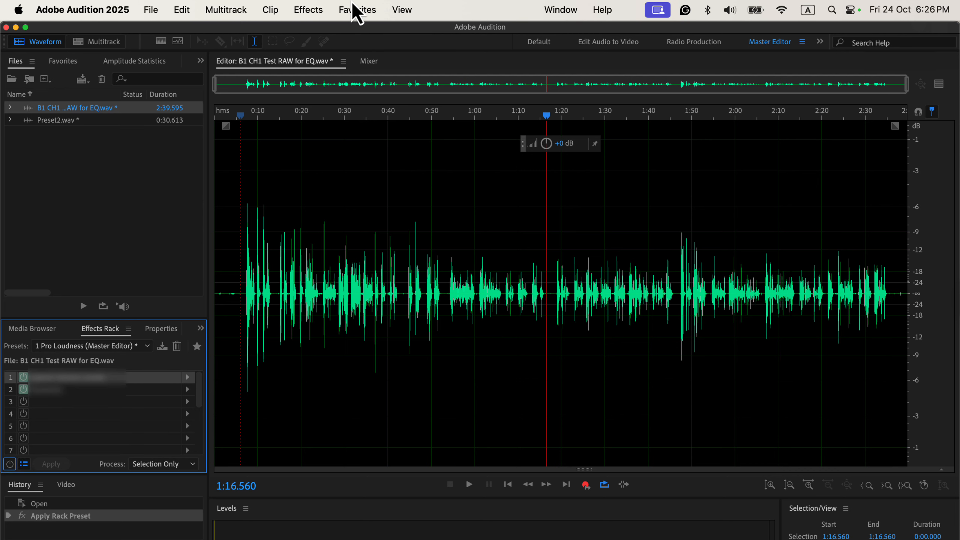
pyautogui.click(355, 10)
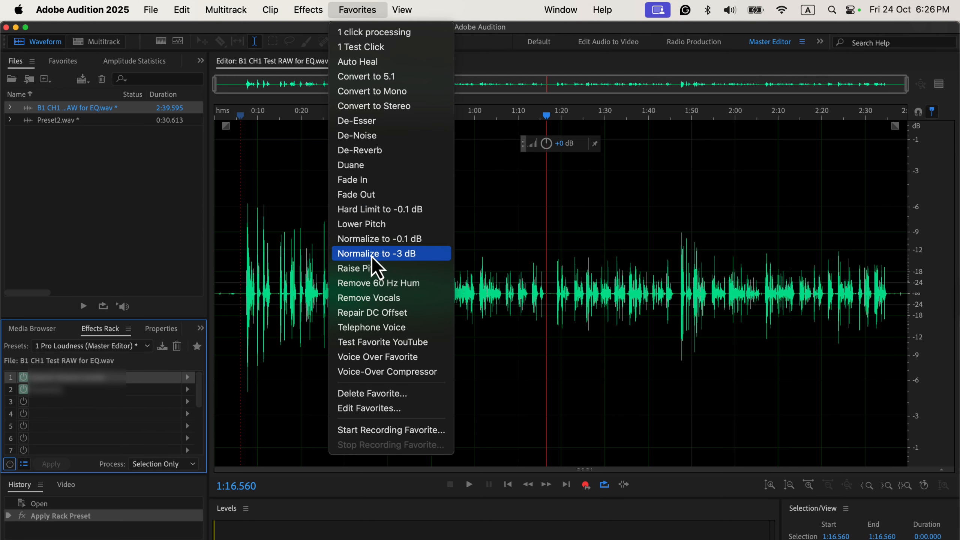
pyautogui.click(430, 257)
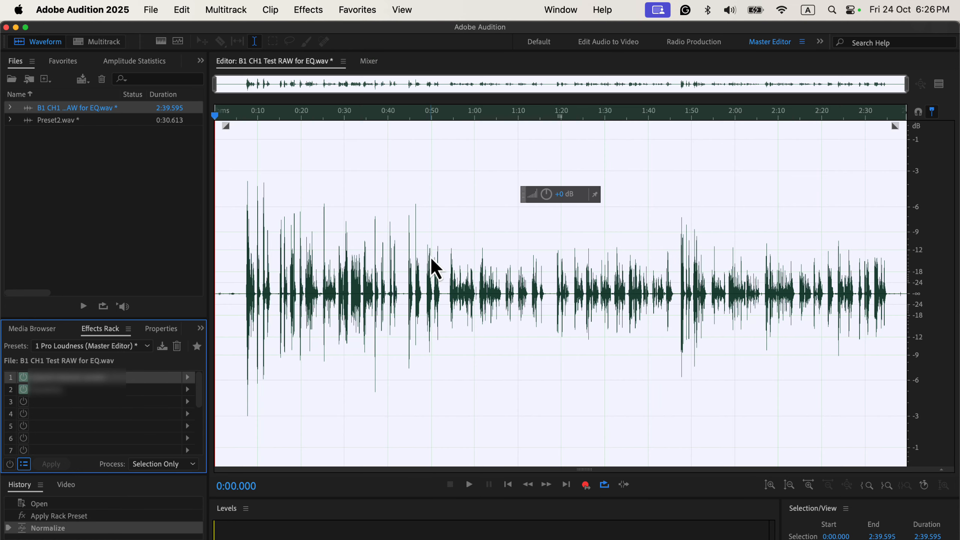
pyautogui.click(381, 253)
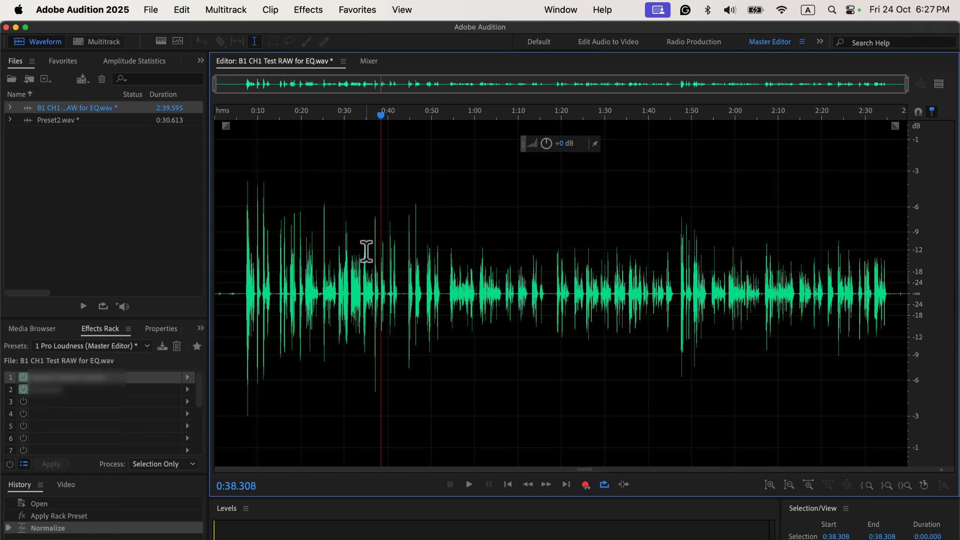
# Listen to the normalized recording from about 0:53 with the effects rack off, then return the playhead to that point.
pyautogui.click(448, 250)
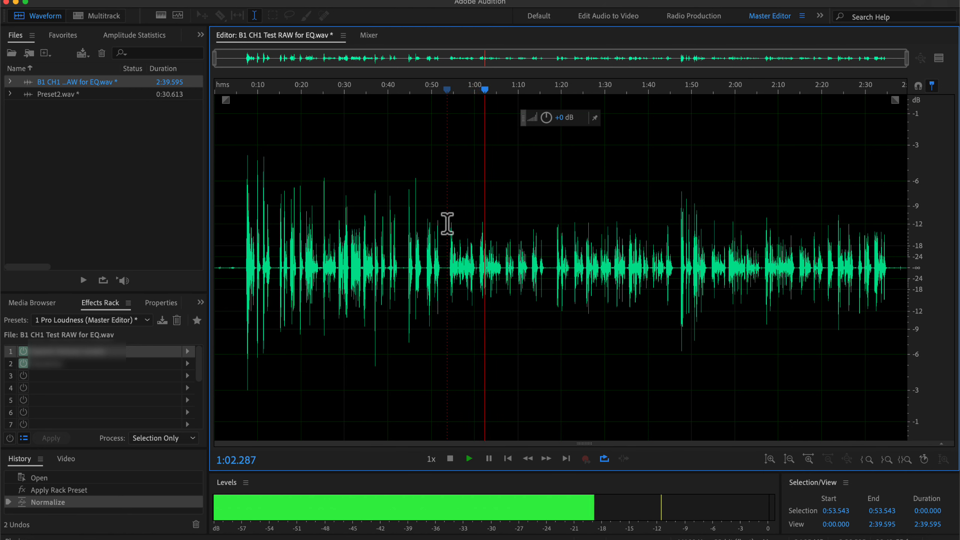
pyautogui.press('space')
pyautogui.click(447, 223)
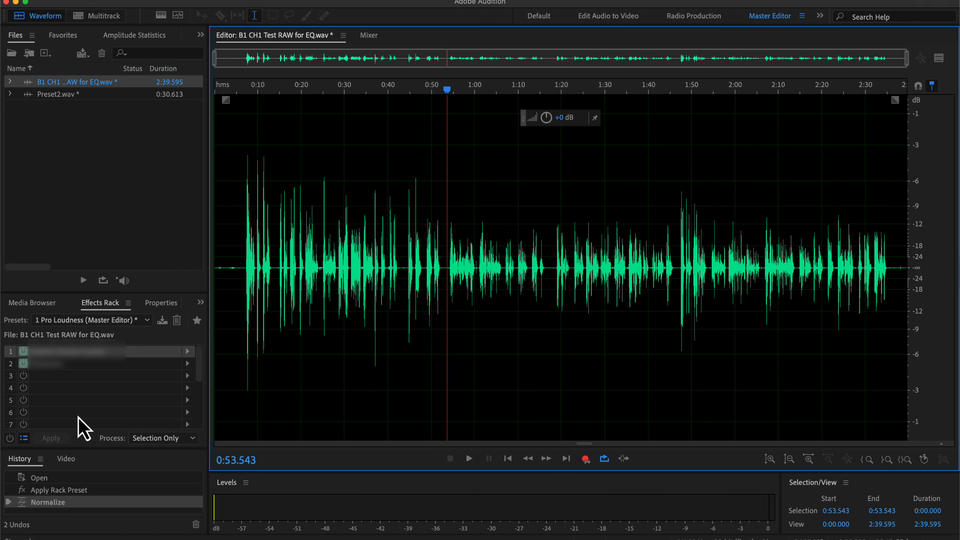
# Turn the whole effects rack back on and listen to the normalized recording from about 0:53.
pyautogui.click(9, 438)
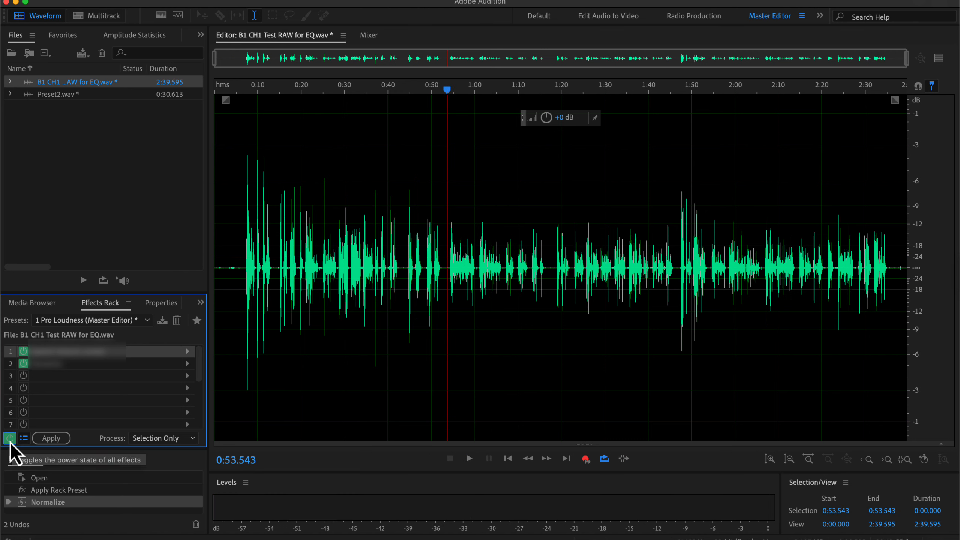
pyautogui.press('space')
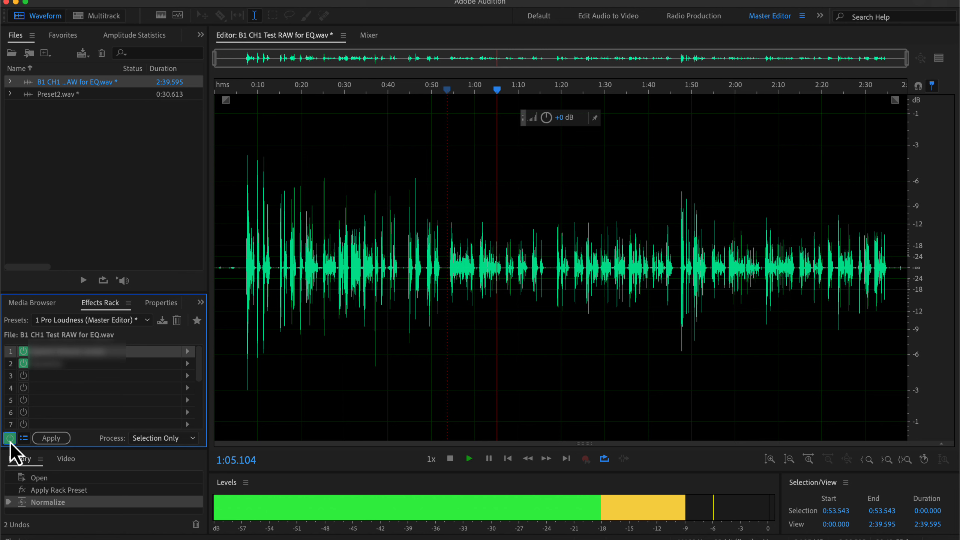
pyautogui.press('space')
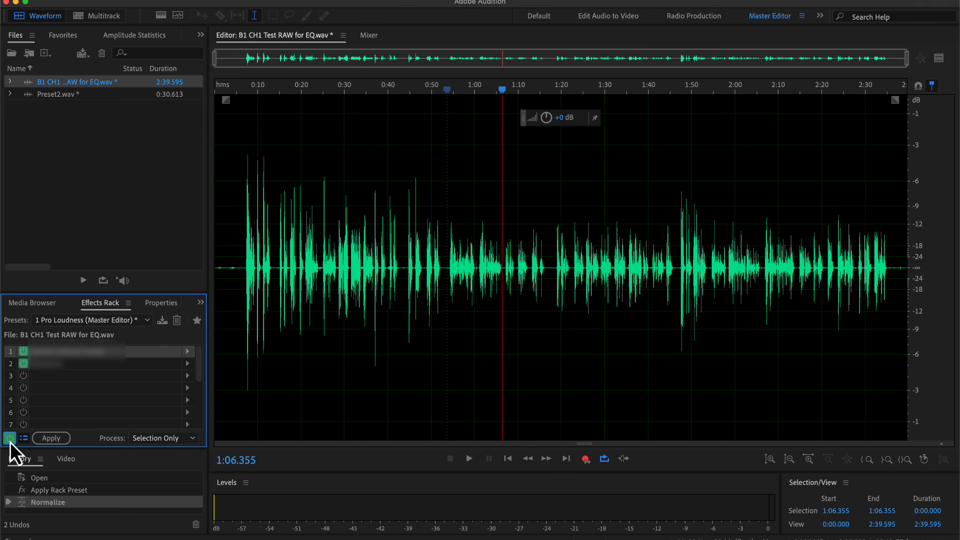
# Switch to Google Chrome.
pyautogui.press('super+Tab')
pyautogui.press('super+Tab')
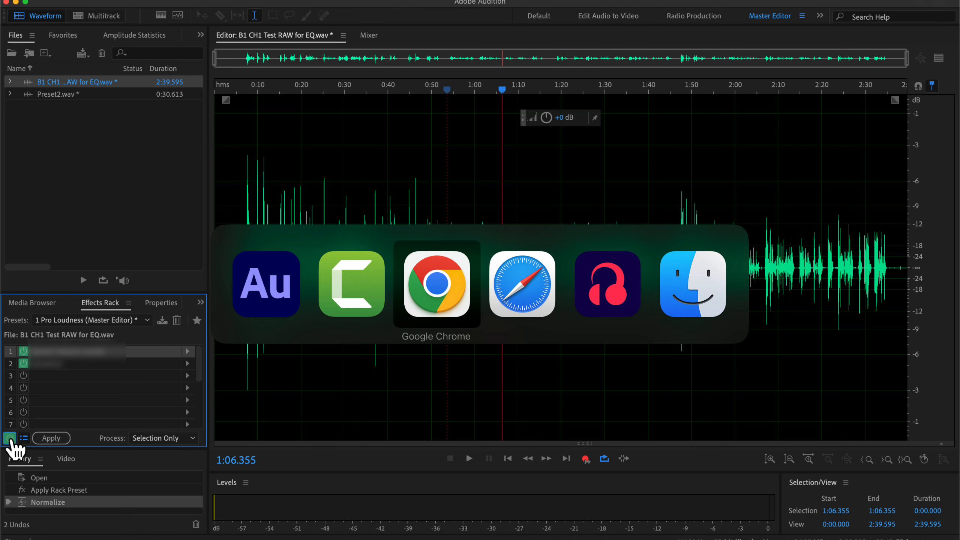